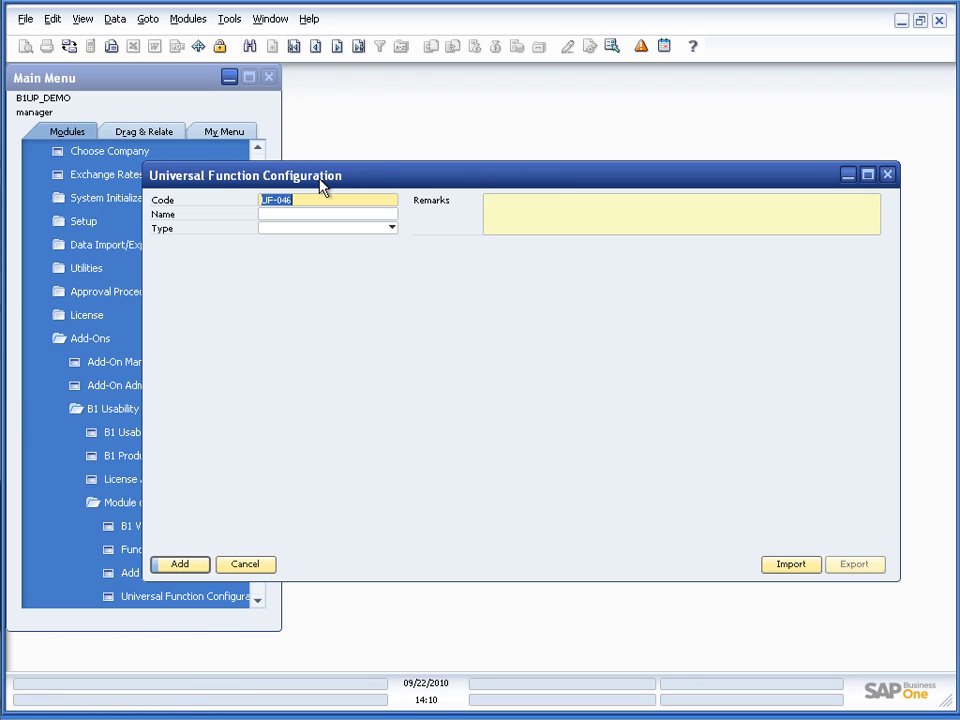
Set the universal function's type to Macro and start editing its macro text.
left_click(317, 229)
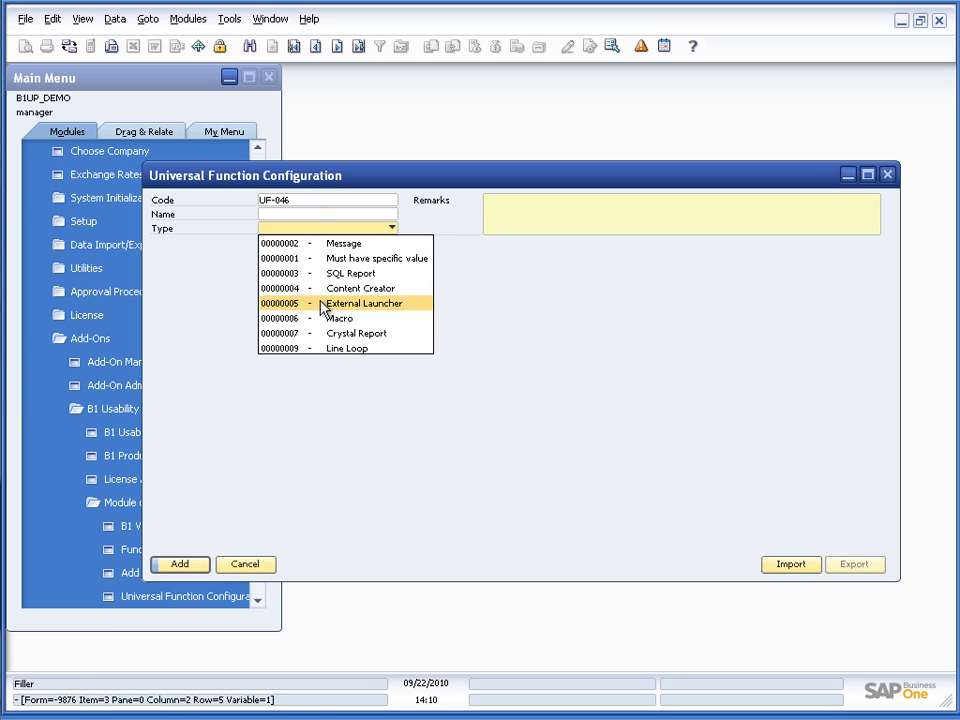
left_click(322, 318)
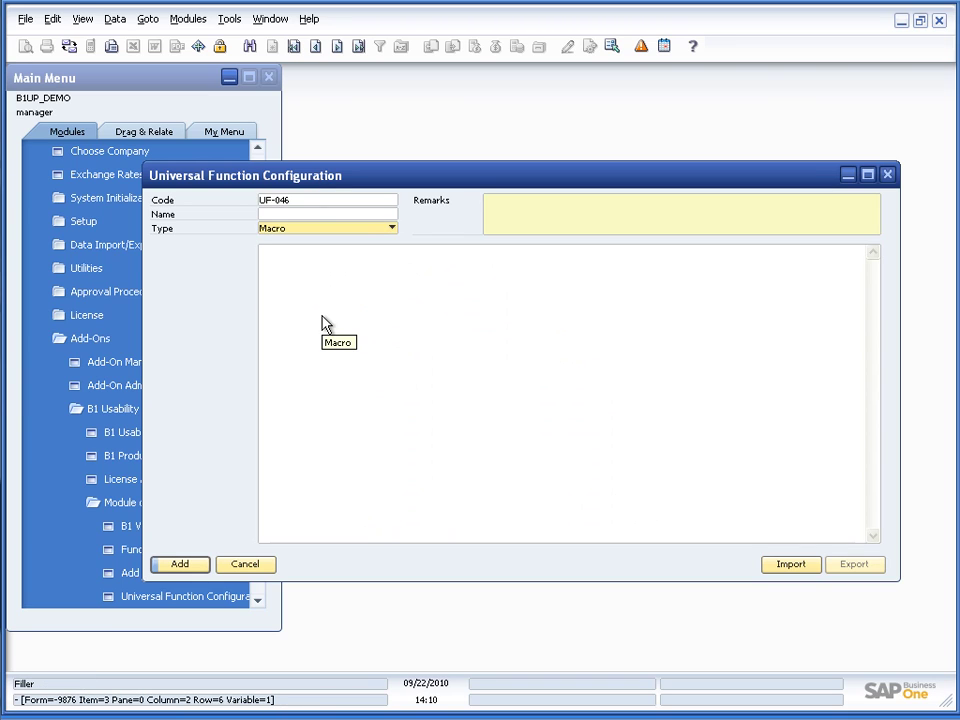
left_click(321, 316)
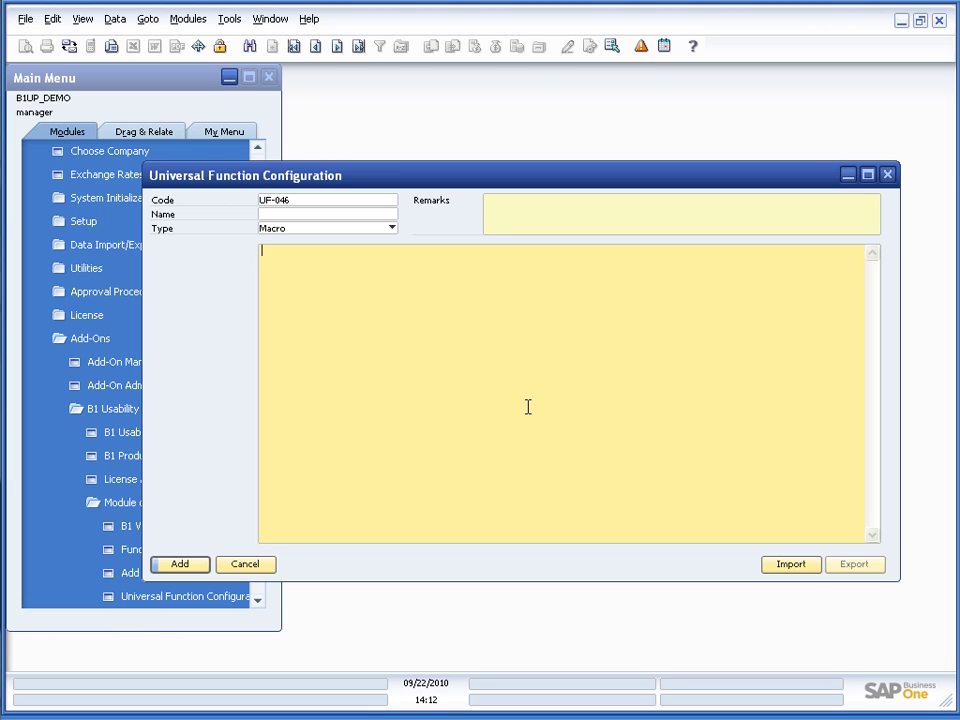
Write the first macro line as Set(<target>|<valueToSet);.
type("Set")
type("(")
type("target")
key("Left")
key("Left")
key("Left")
key("Left")
key("Left")
key("Left")
type("<")
key("End")
type(">")
type(")")
type("<va")
type("lue")
type("To")
type("Set")
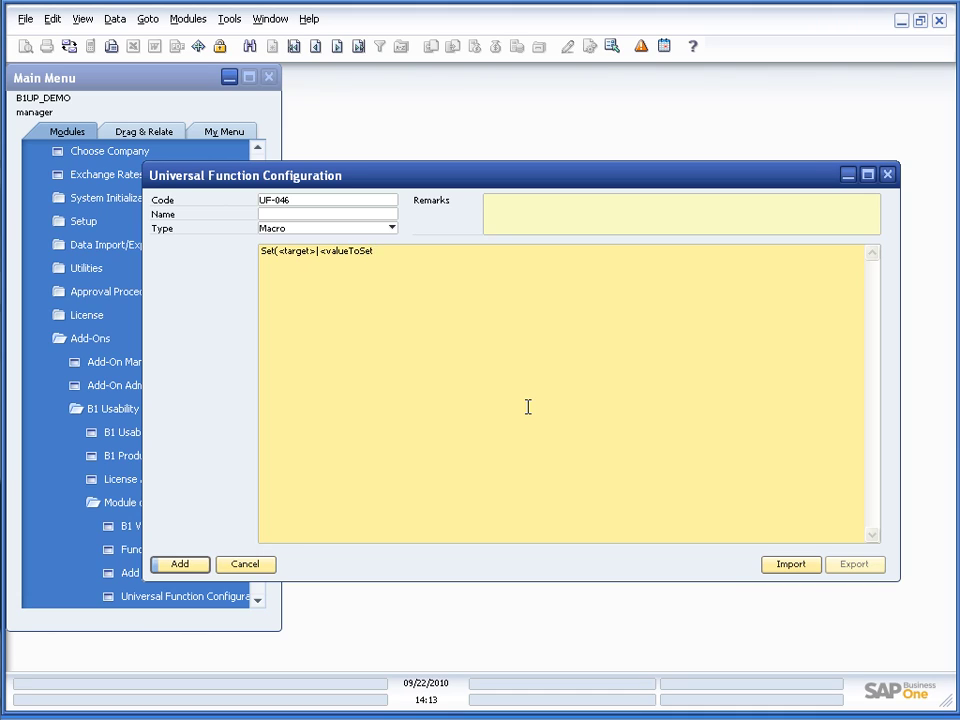
type(")")
type(";")
Add a second macro line reading Set(<target>|<valueToSet);.
key("Return")
type("Set(<target>| <value")
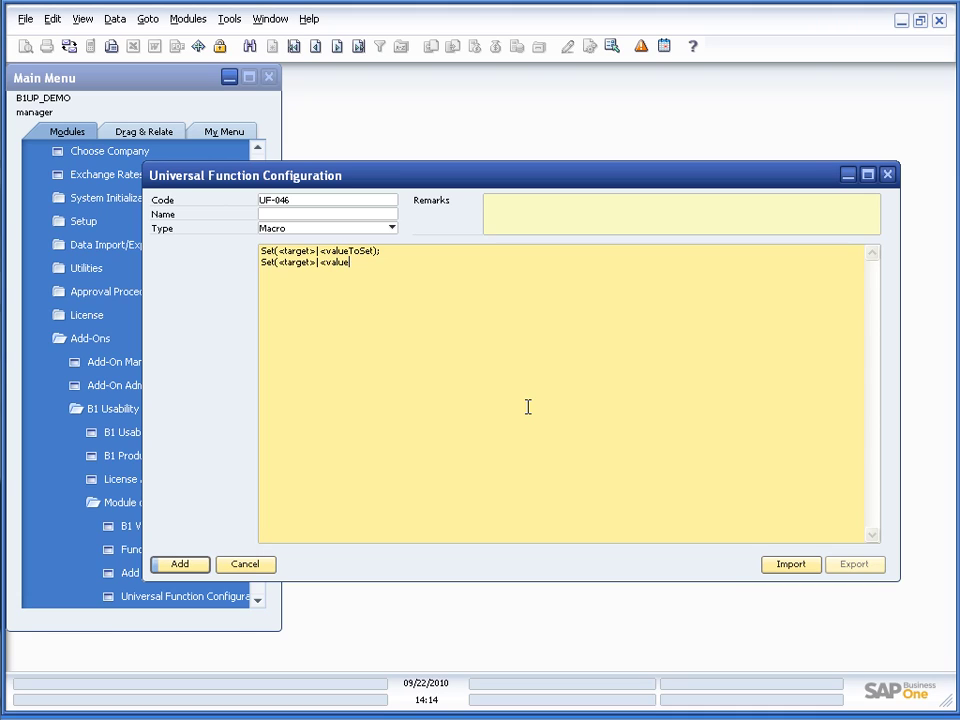
type("ToSet);")
Add the macro lines Activate(<MenuUid>); and Activate(); below the Set commands.
key("Return")
type("Activate( <MenuUid")
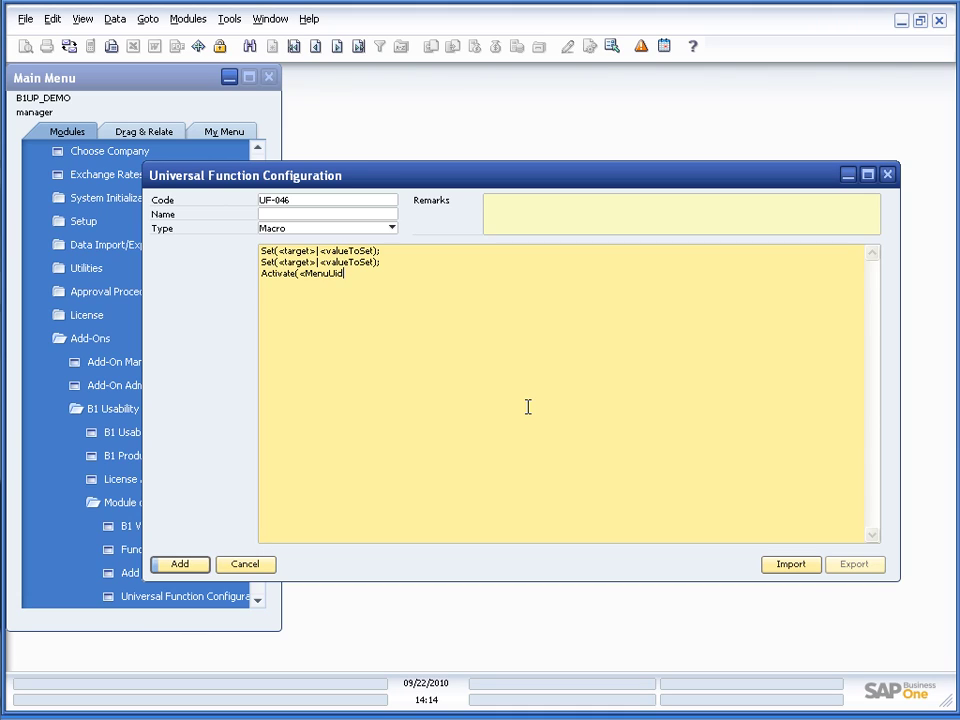
type(">);")
key("Return")
type("Activate();")
Examine the Set command's name, target argument and argument separator in the macro text.
key("ctrl+Home")
key("shift+Right")
key("shift+Right")
key("shift+Right")
key("Left")
key("Right")
key("Right")
key("Right")
key("Right")
key("Right")
key("Right")
key("Right")
key("Right")
key("Right")
key("Right")
key("Right")
key("Left")
key("Left")
key("Left")
key("Right")
key("shift+Right")
key("Right")
Append the comment //What this line does to the second Set line.
key("End")
type("//")
type("What this line")
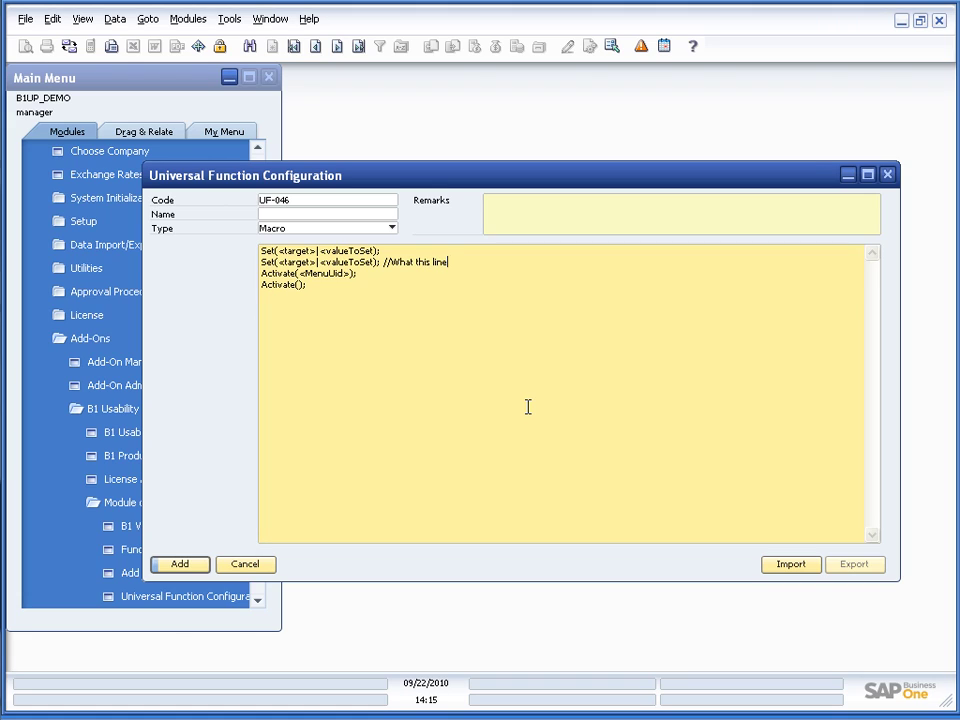
type(" does")
key("Up")
key("shift+Home")
key("Down")
key("Down")
key("Down")
key("End")
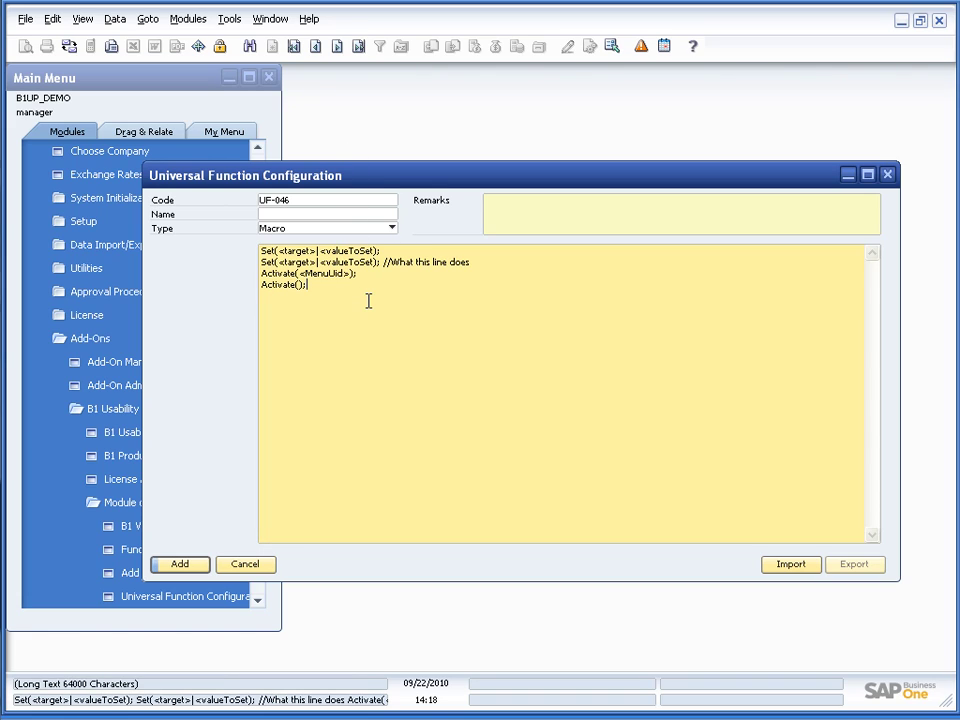
Open the context help on the Macro function and maximize the help window.
left_click(309, 18)
mouse_move(407, 74)
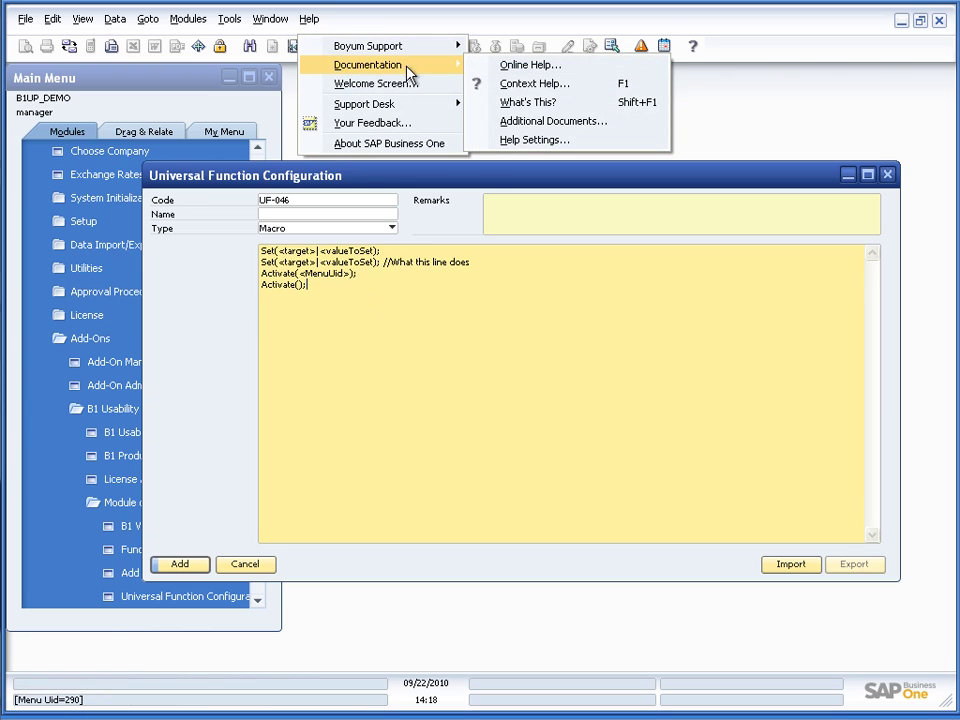
left_click(532, 84)
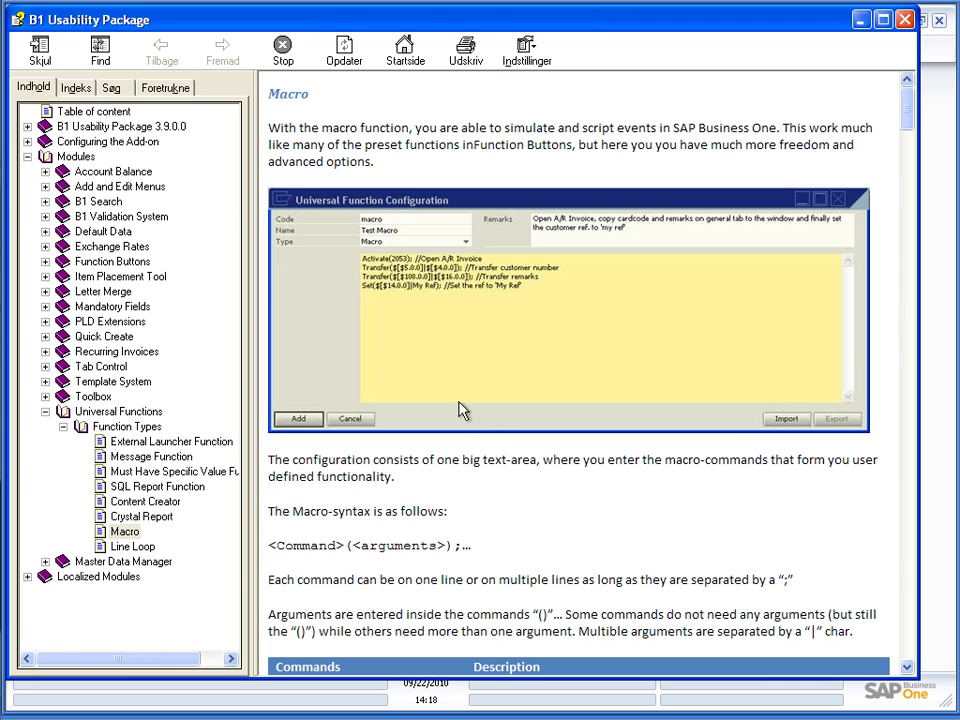
double_click(418, 24)
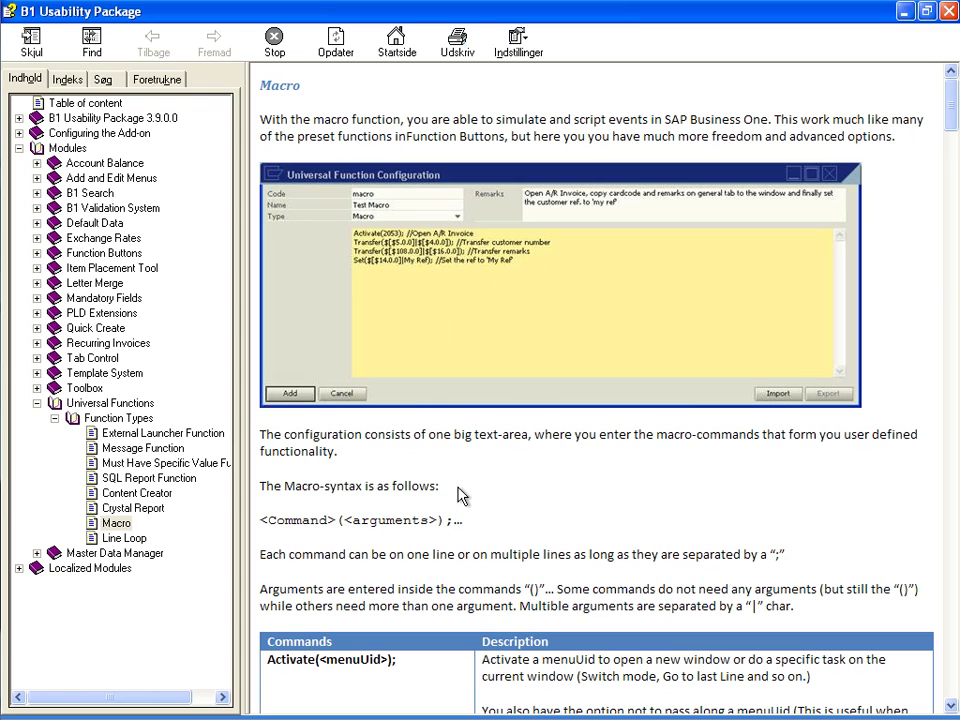
Examine the macro syntax rules, the Activate command's menuUid argument and the Click command's optional row note.
scroll(506, 553, "down", 3)
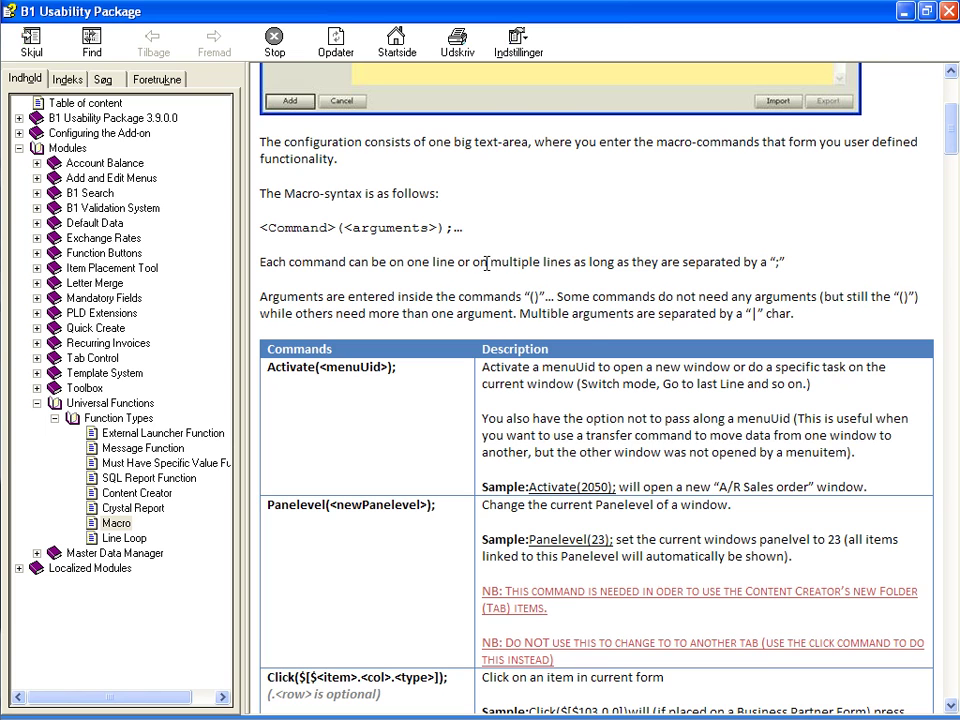
scroll(594, 300, "down", 1)
scroll(592, 335, "down", 1)
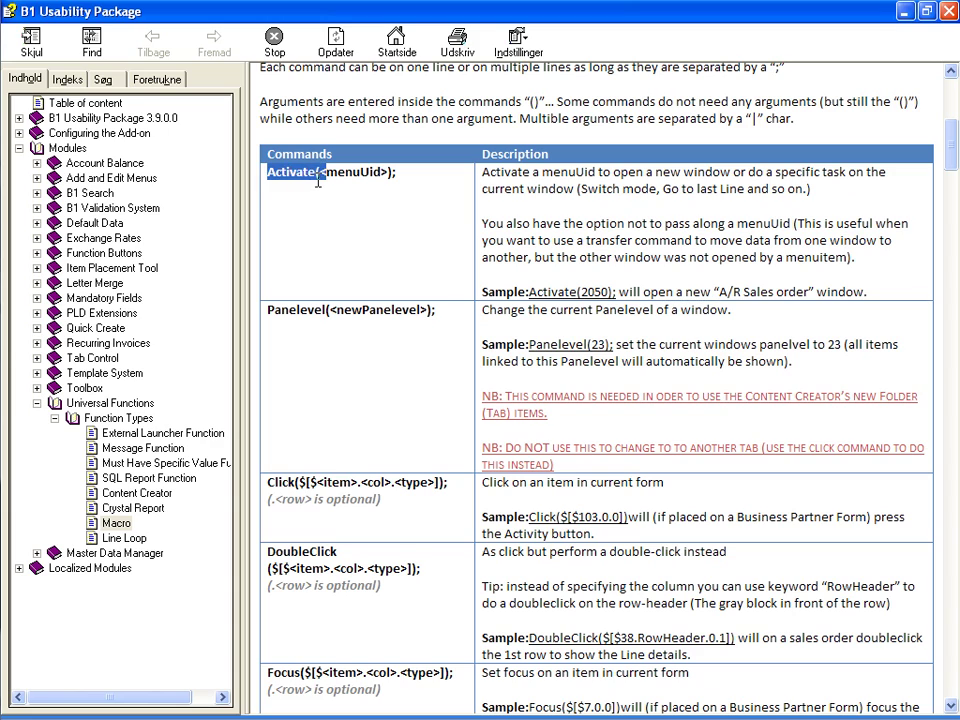
left_click_drag(410, 183, 267, 173)
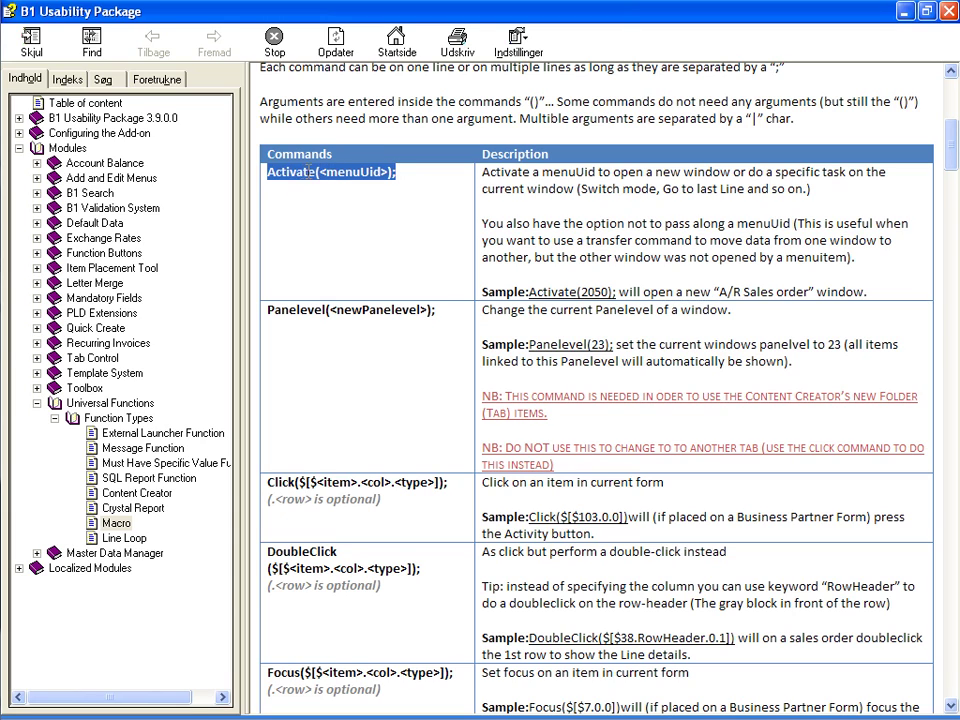
left_click(297, 190)
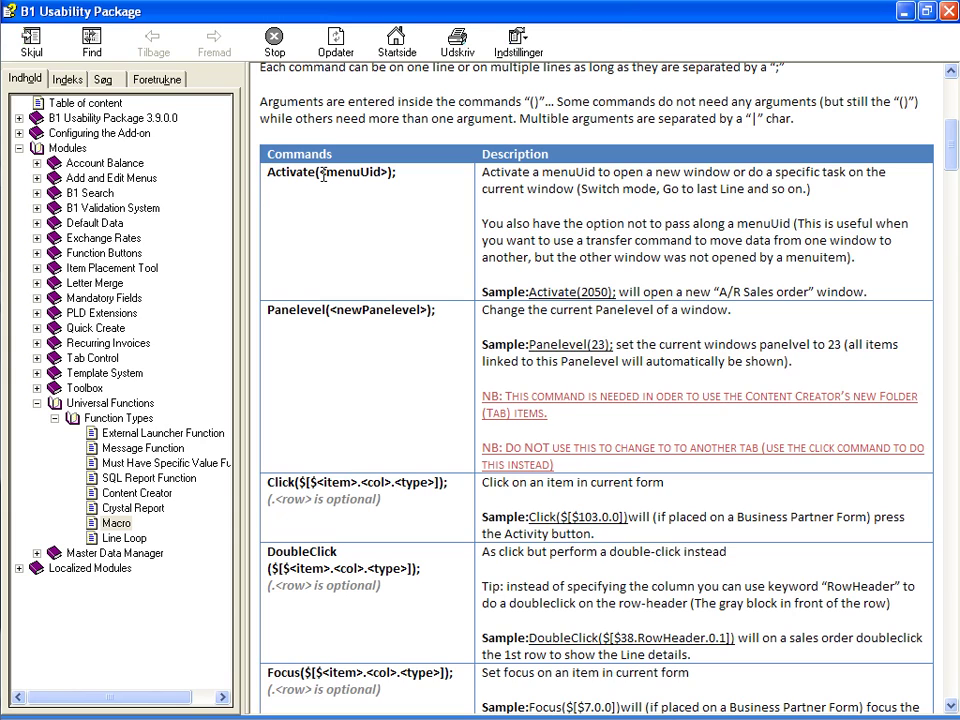
double_click(340, 174)
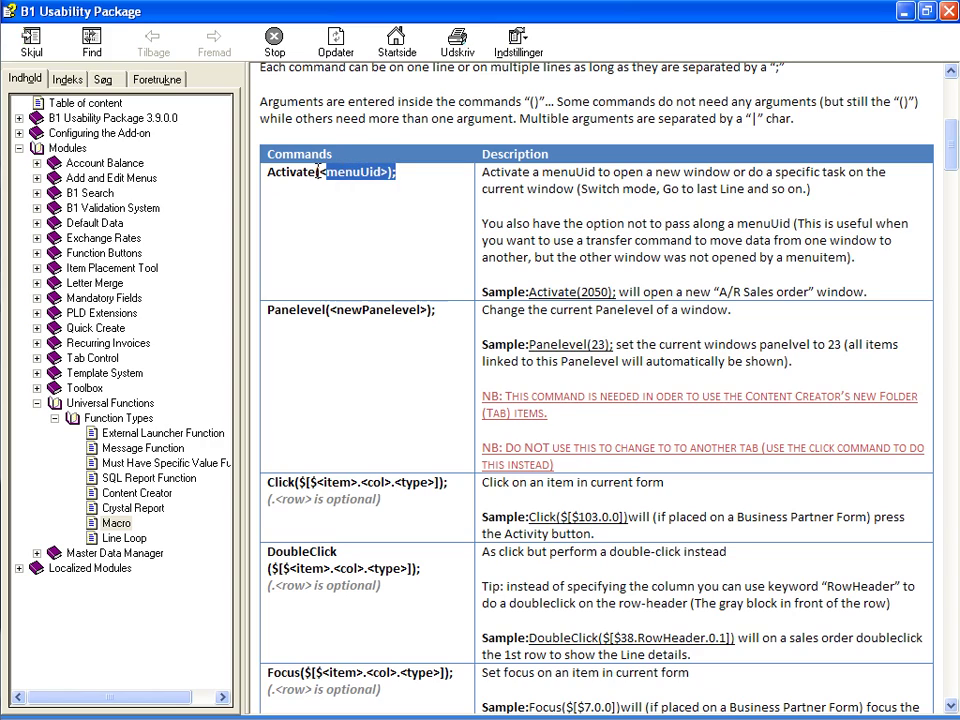
left_click(336, 174)
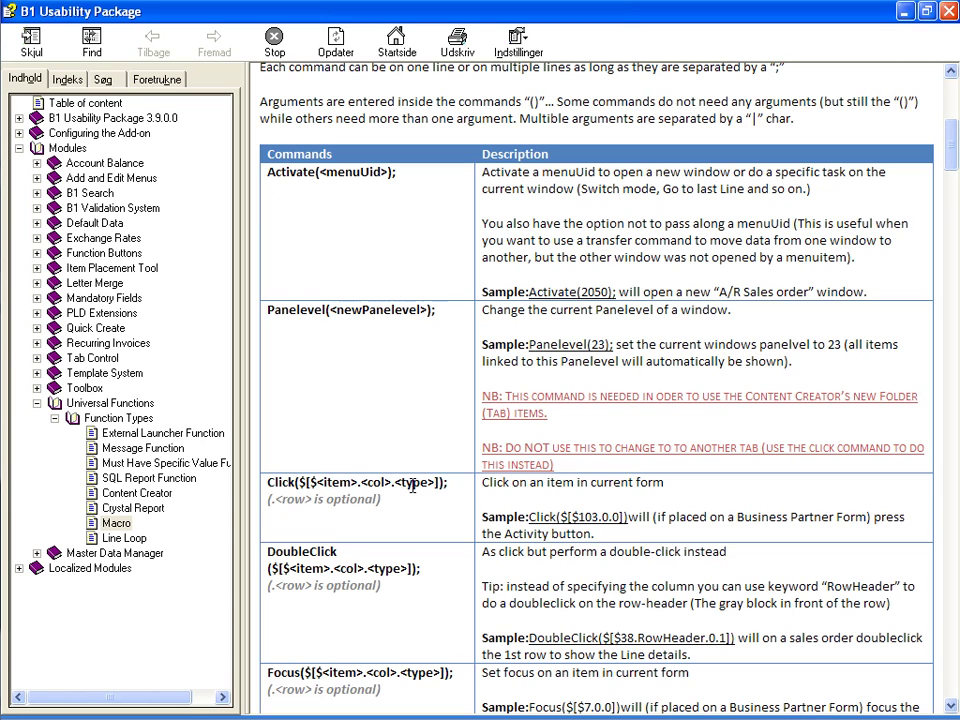
double_click(340, 500)
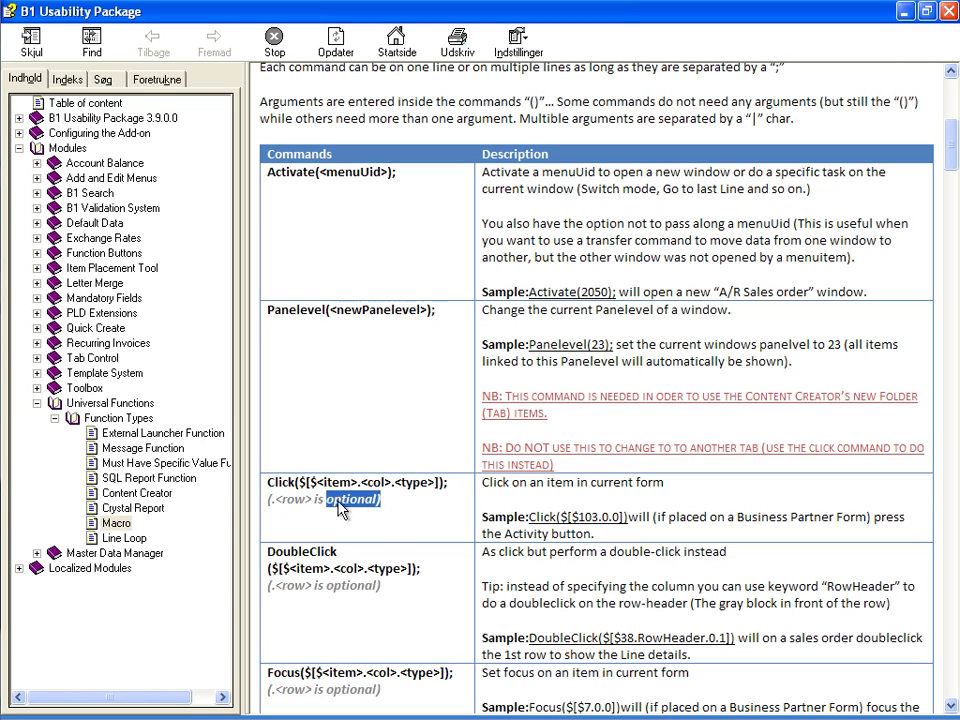
left_click_drag(340, 510, 265, 510)
left_click(407, 514)
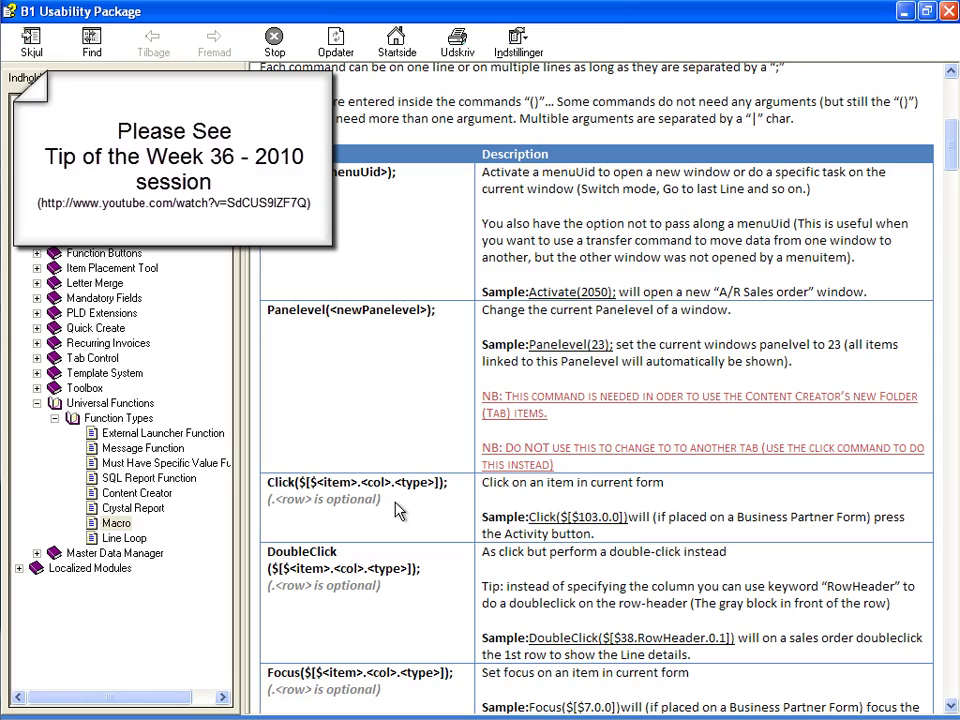
Skim the list of macro commands down to SetFormTitle and return to the start of the table.
scroll(398, 510, "down", 6)
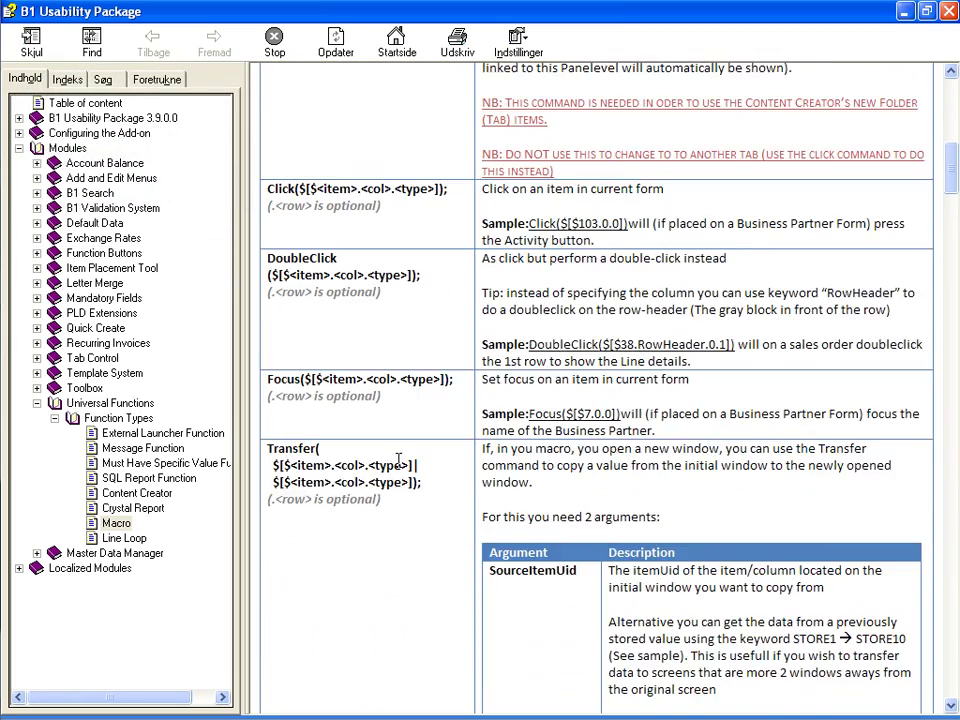
scroll(397, 460, "down", 2)
scroll(513, 414, "down", 4)
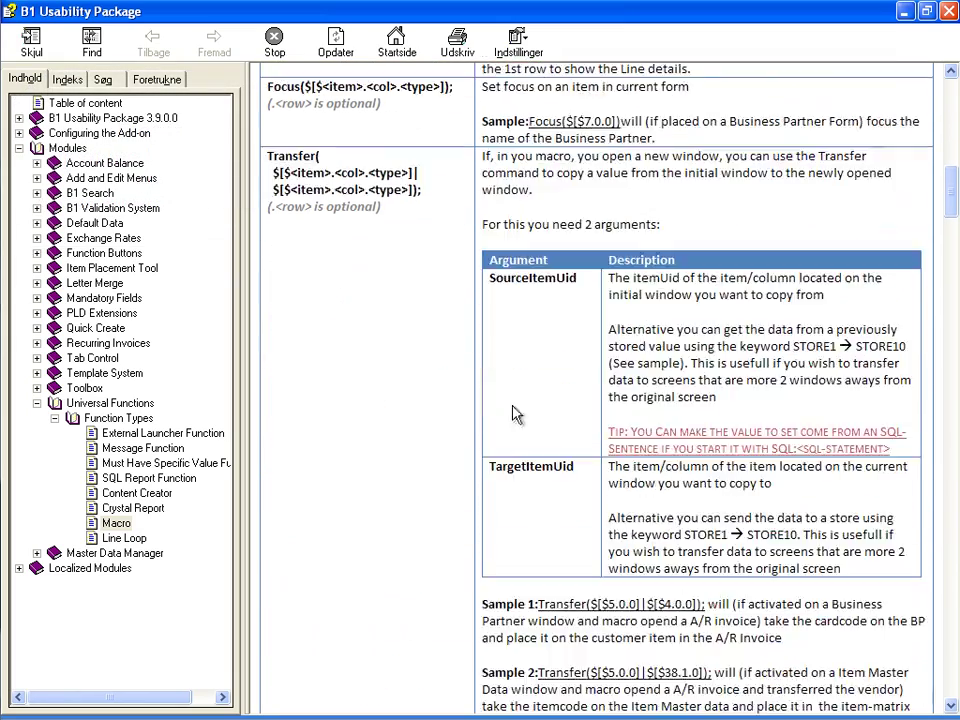
scroll(467, 371, "down", 14)
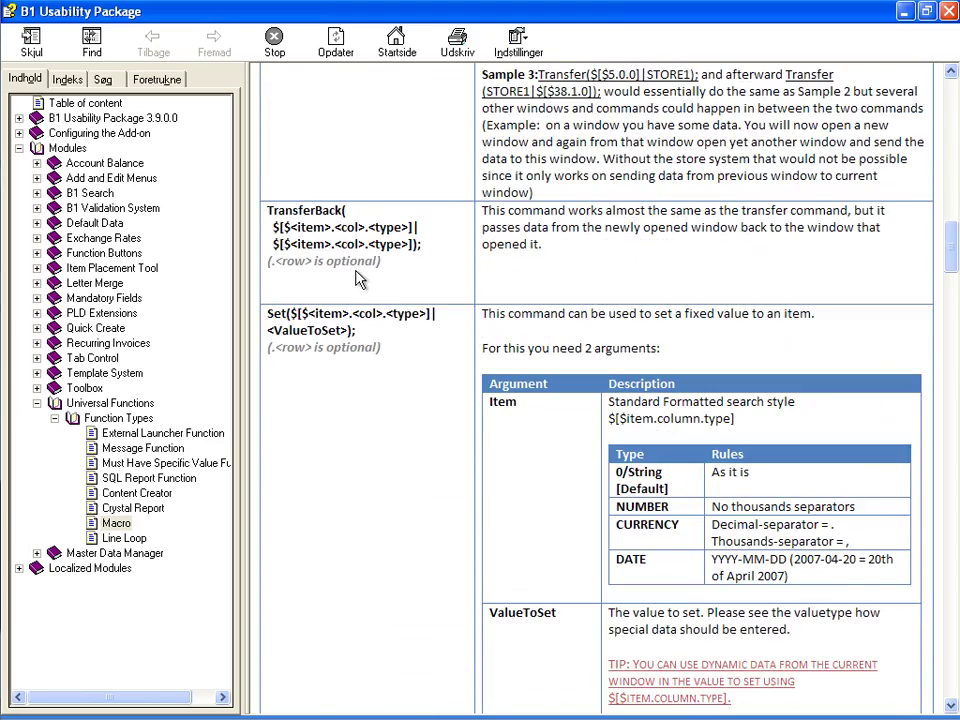
scroll(360, 280, "down", 20)
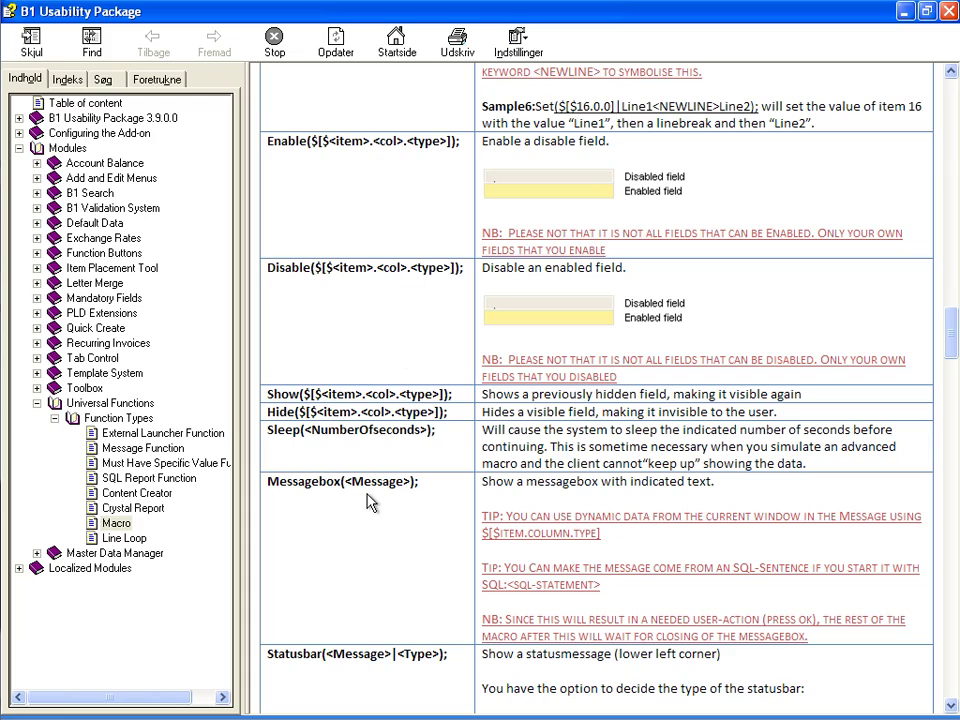
scroll(370, 503, "down", 15)
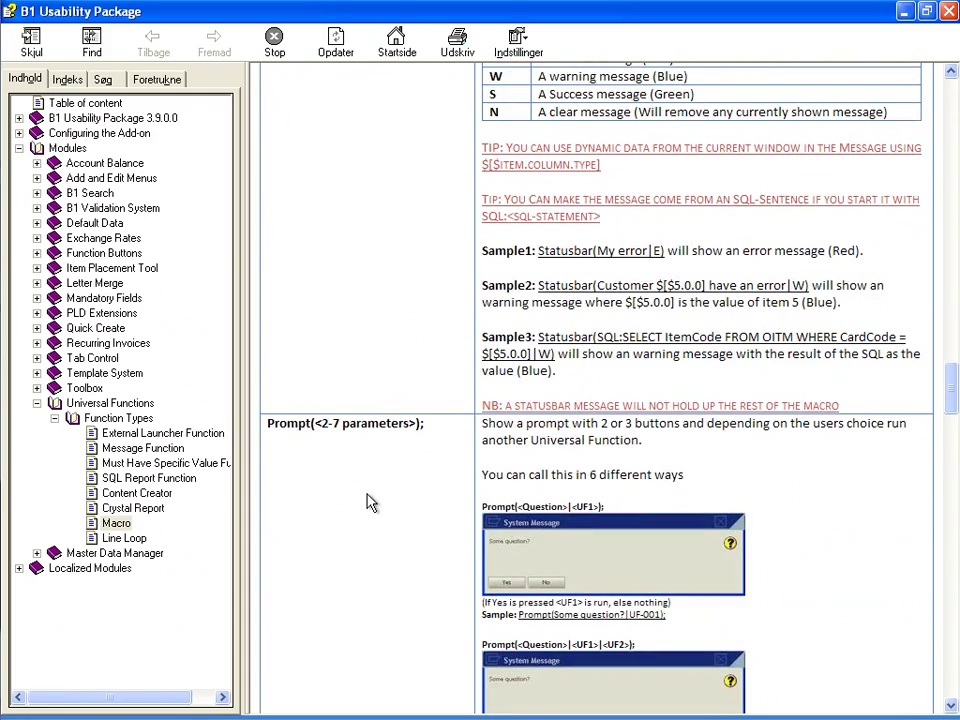
scroll(370, 503, "down", 20)
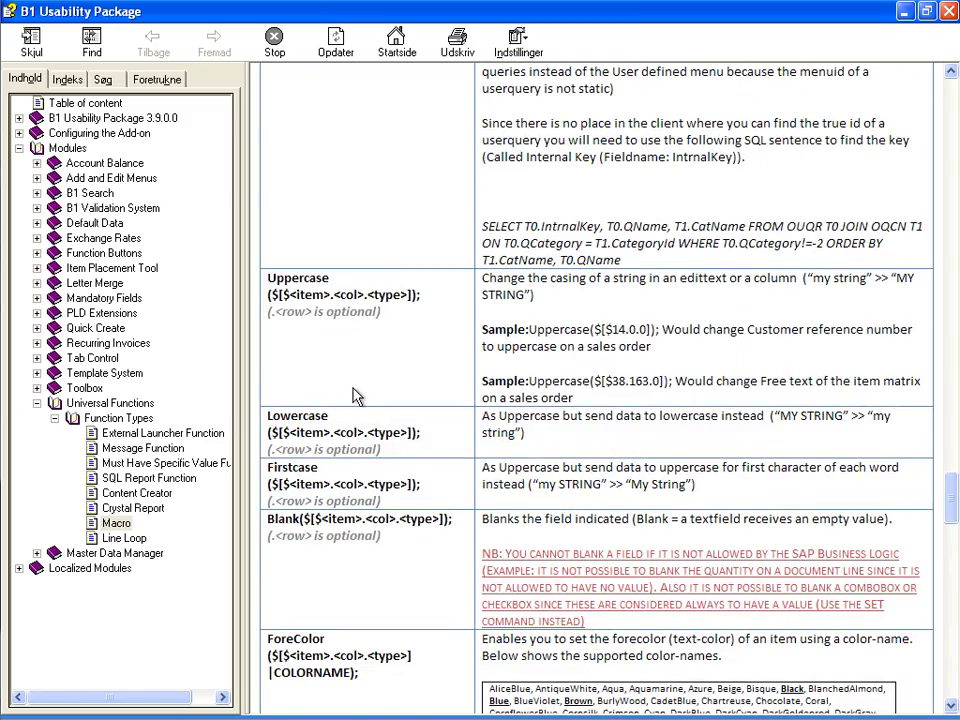
scroll(354, 422, "down", 10)
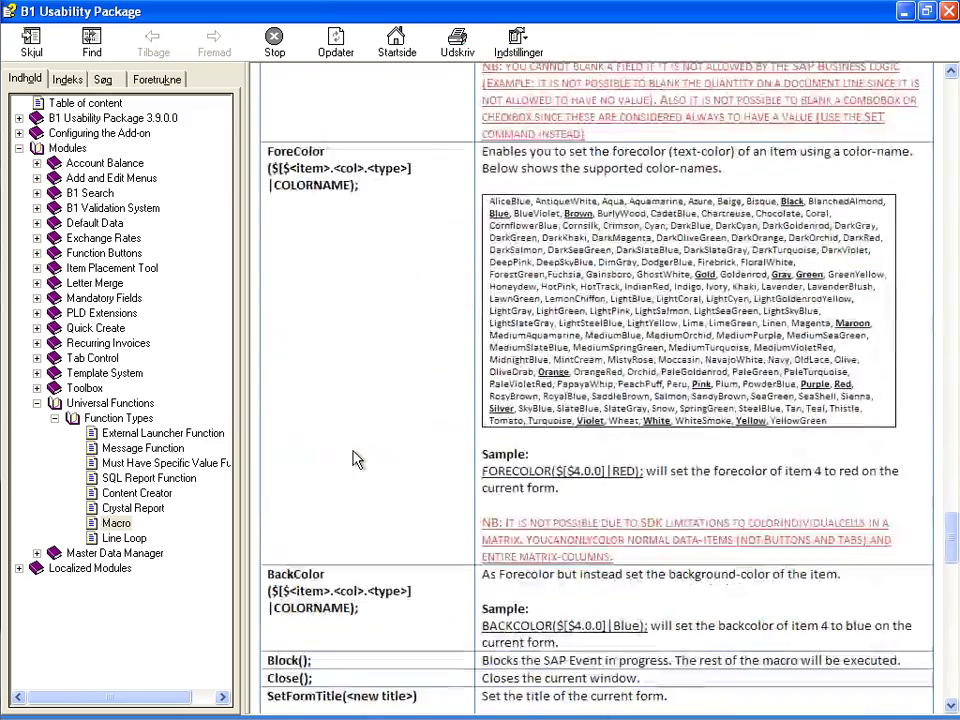
scroll(353, 462, "up", 20)
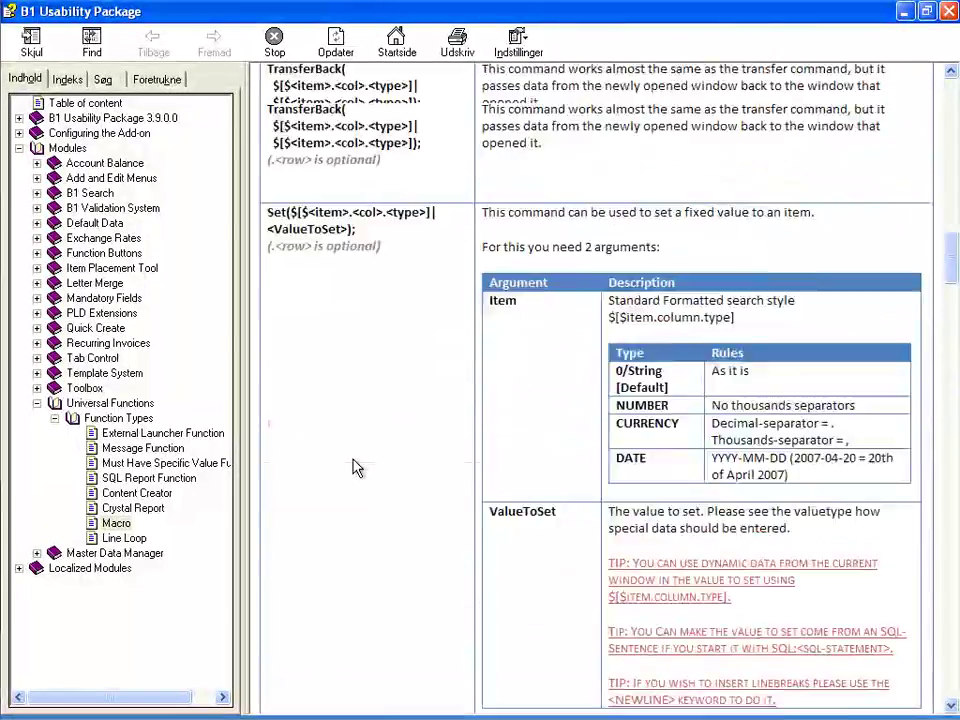
scroll(355, 465, "up", 13)
scroll(568, 439, "down", 9)
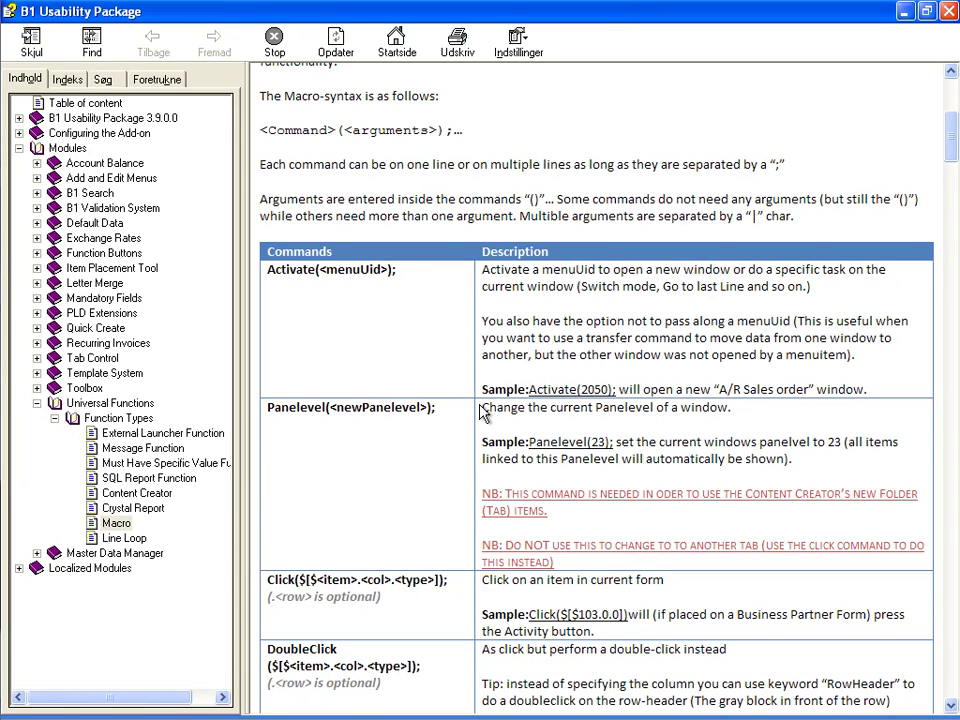
Read the Activate, Panelevel, Click, DoubleClick and Focus command entries, including the sample for the Focus command.
scroll(480, 385, "down", 2)
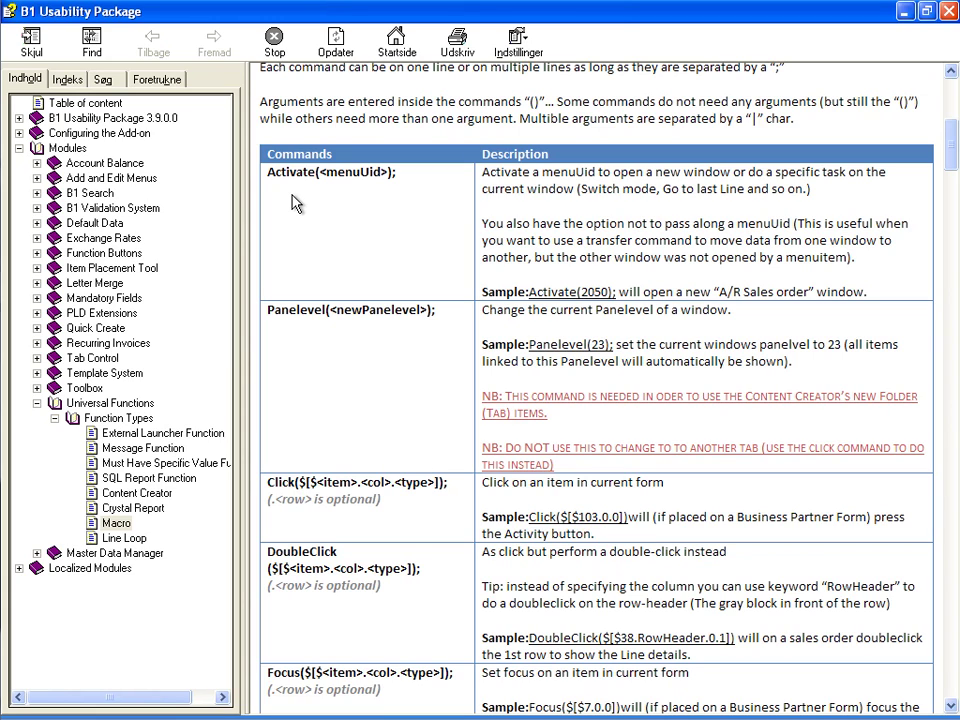
scroll(285, 350, "down", 4)
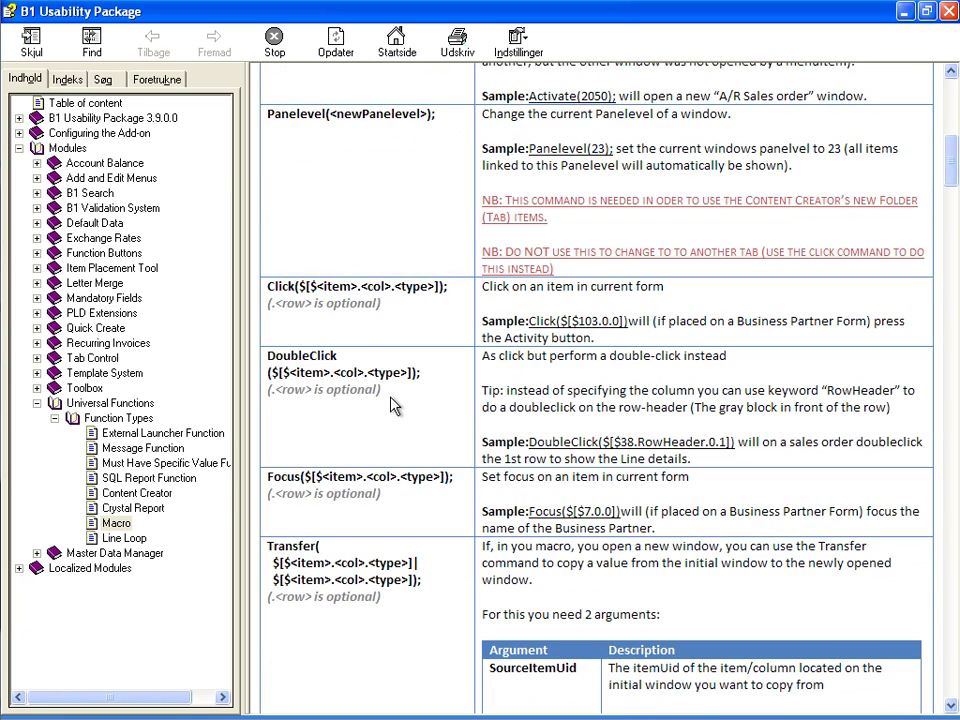
scroll(400, 420, "down", 2)
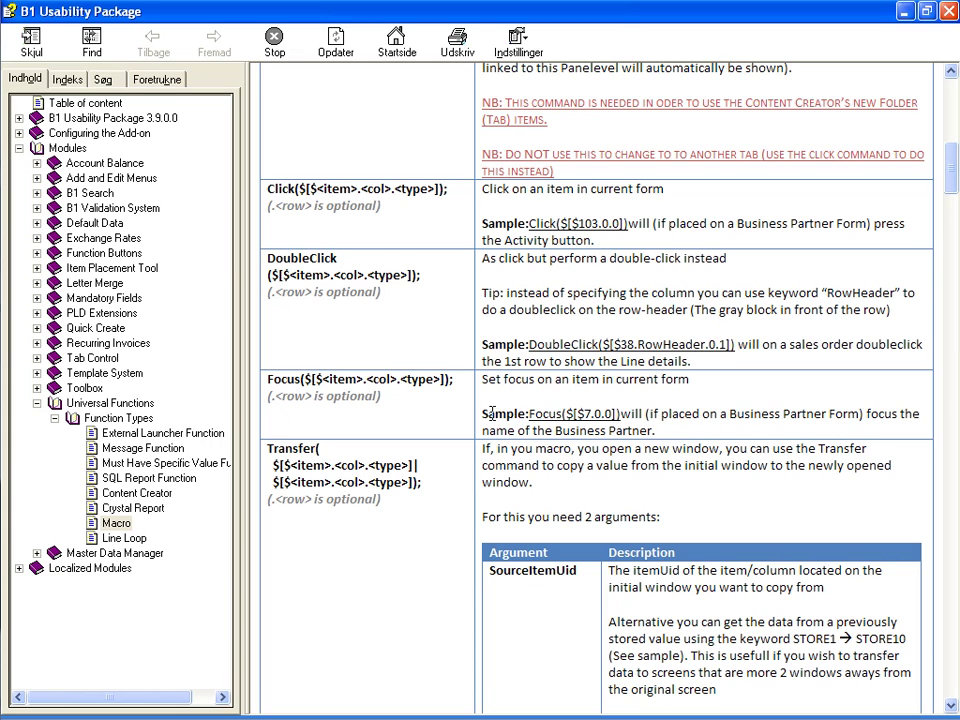
left_click_drag(483, 413, 657, 430)
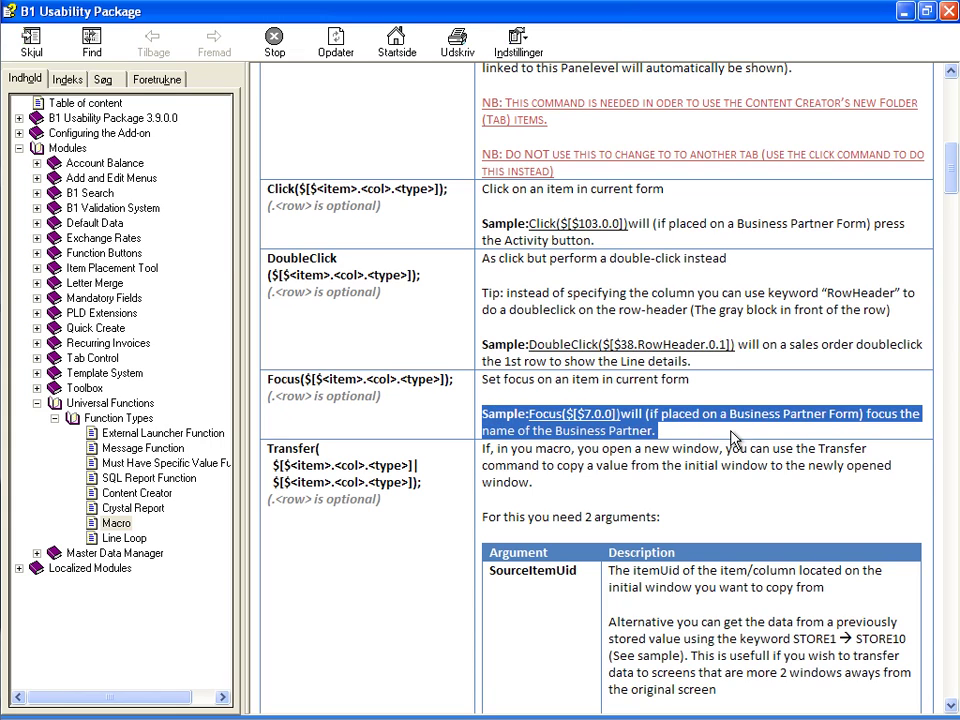
left_click(731, 437)
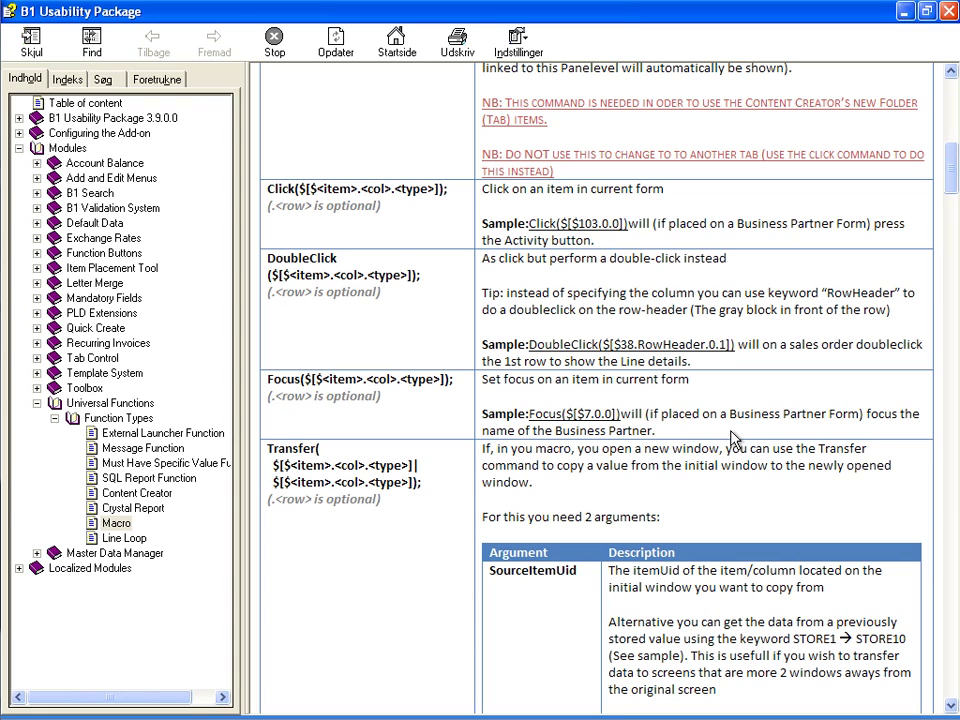
Examine the Transfer command's syntax, highlighting its source item argument and its target item argument in turn.
scroll(700, 430, "down", 4)
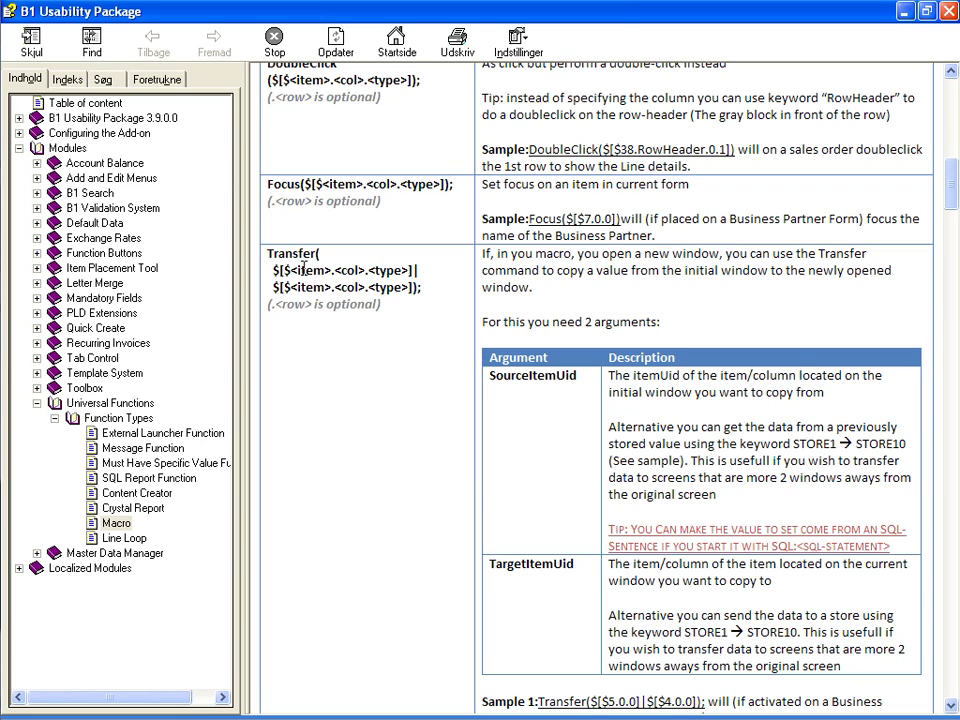
left_click_drag(273, 270, 417, 270)
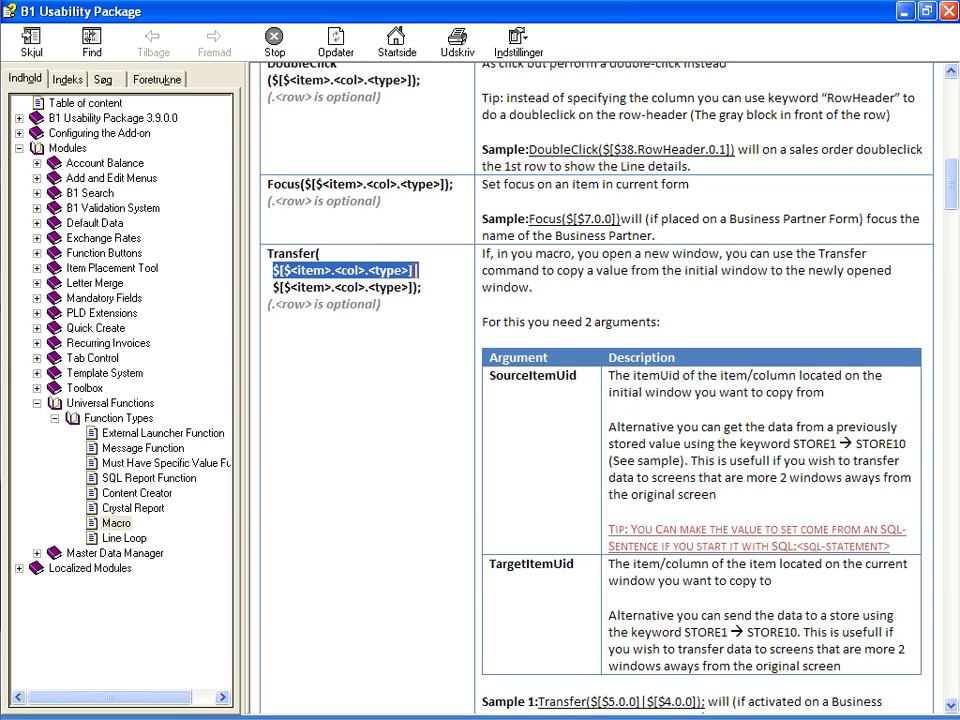
left_click_drag(270, 287, 420, 287)
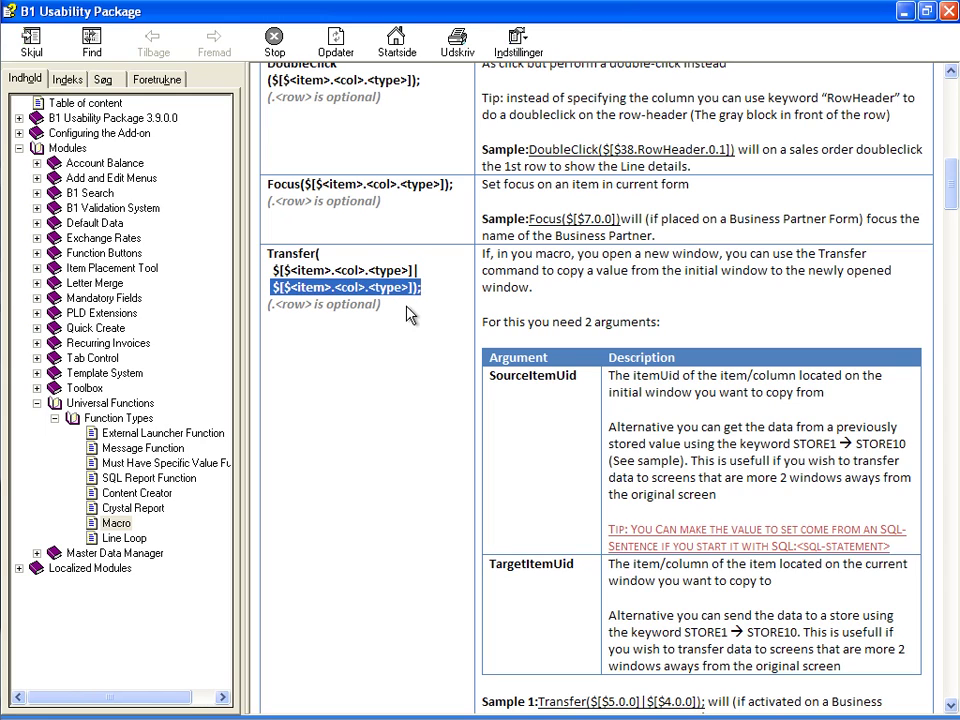
left_click(410, 345)
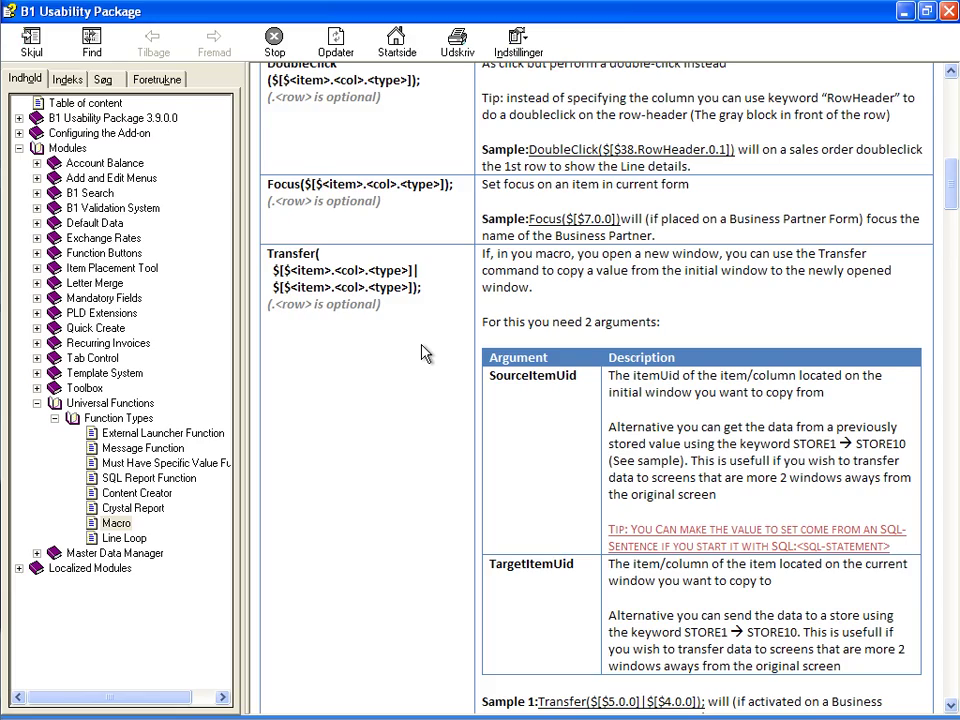
Examine the Transfer command's samples, highlighting the Sample 1 call and the Sample 3 call that uses STORE1, and glance at TransferBack.
scroll(422, 352, "down", 2)
scroll(422, 352, "down", 10)
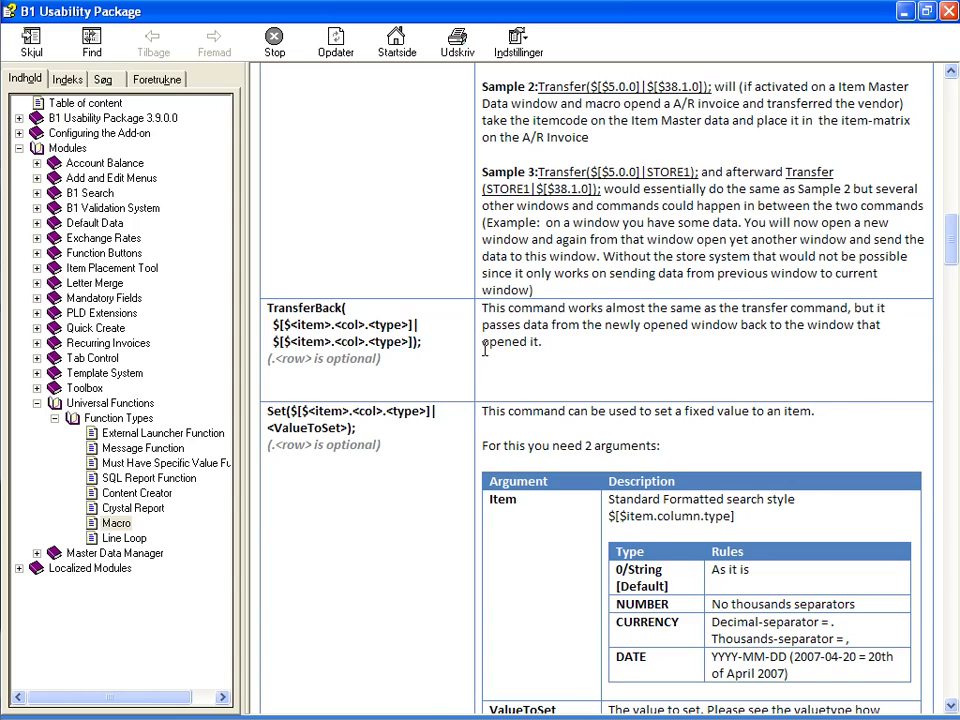
scroll(484, 347, "up", 8)
scroll(489, 360, "down", 3)
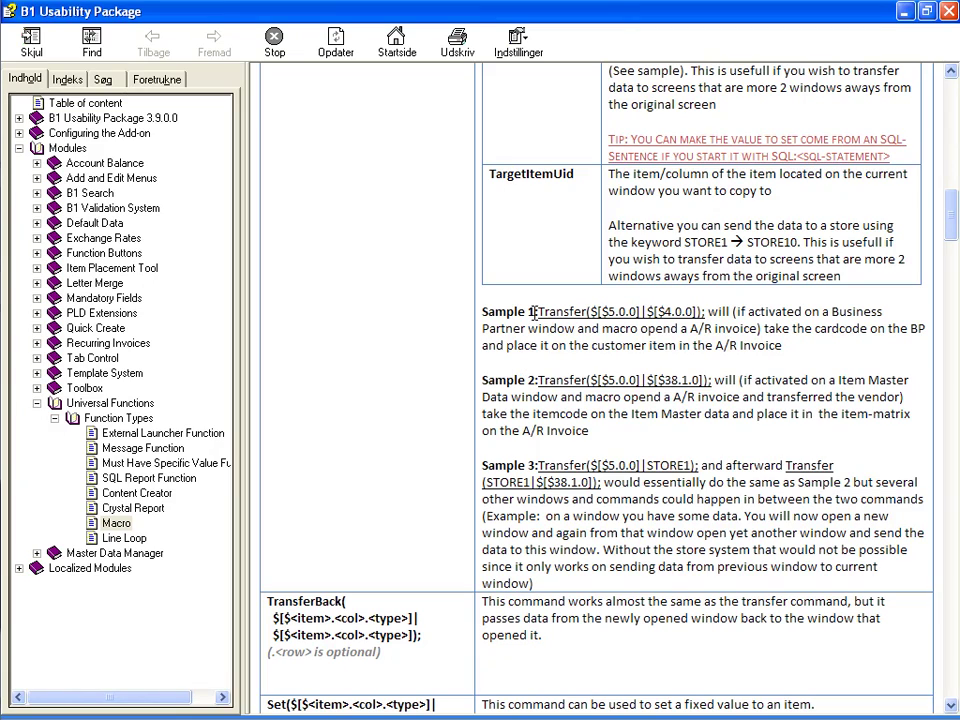
left_click_drag(534, 312, 707, 313)
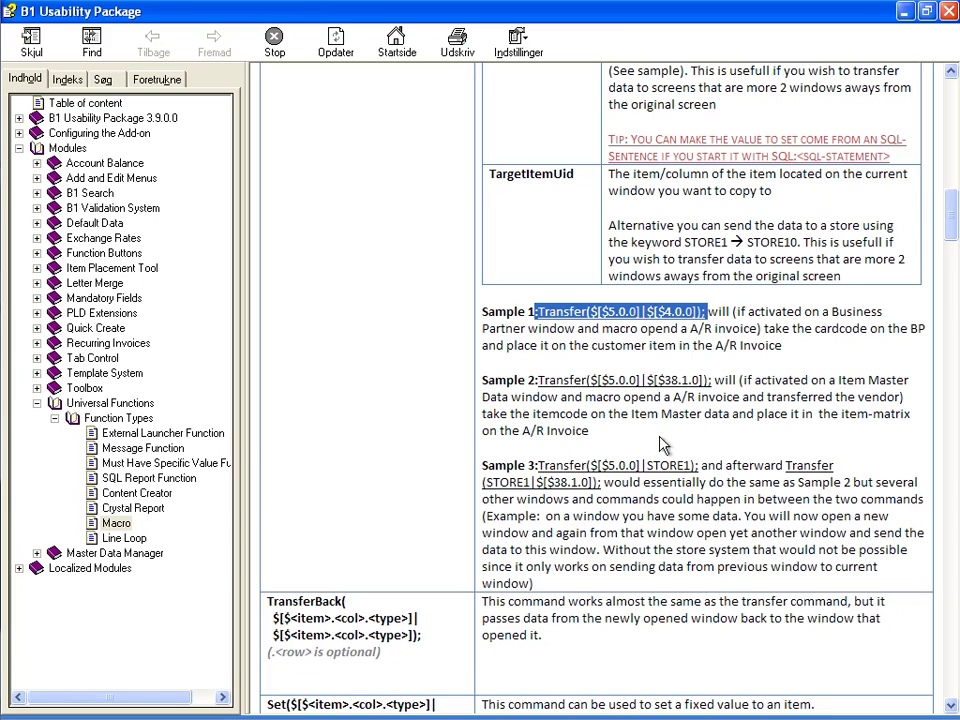
left_click(634, 505)
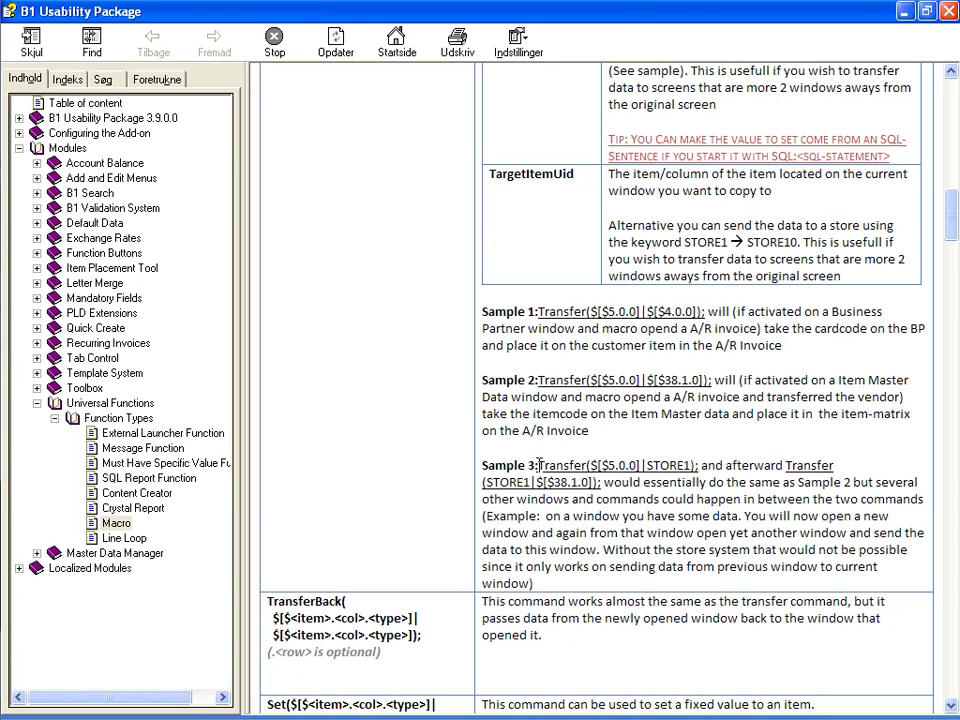
left_click_drag(537, 465, 702, 466)
left_click(690, 466)
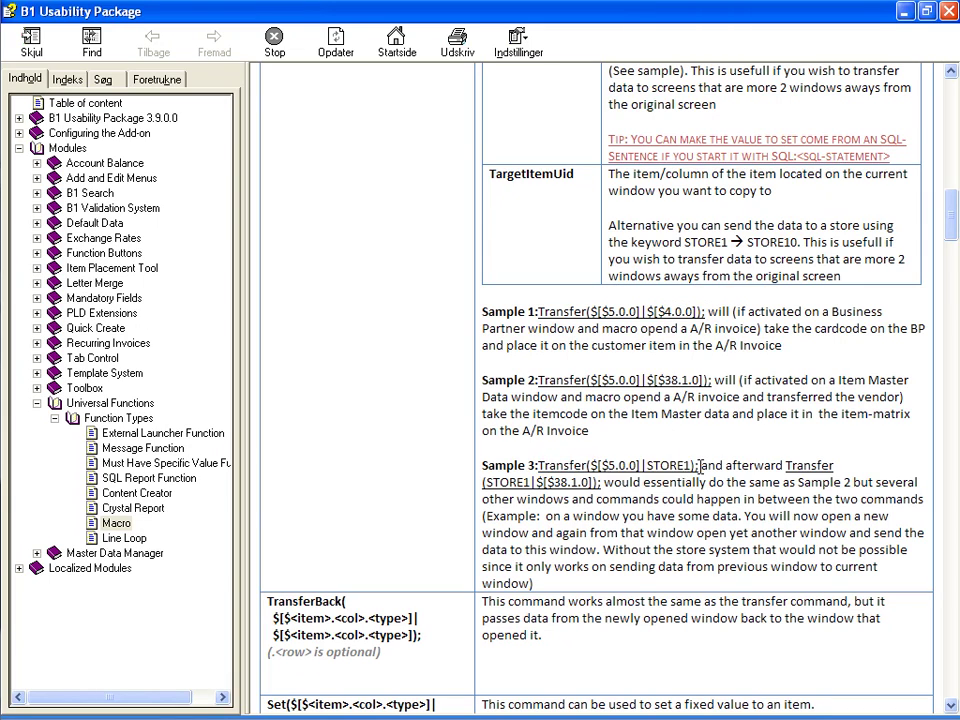